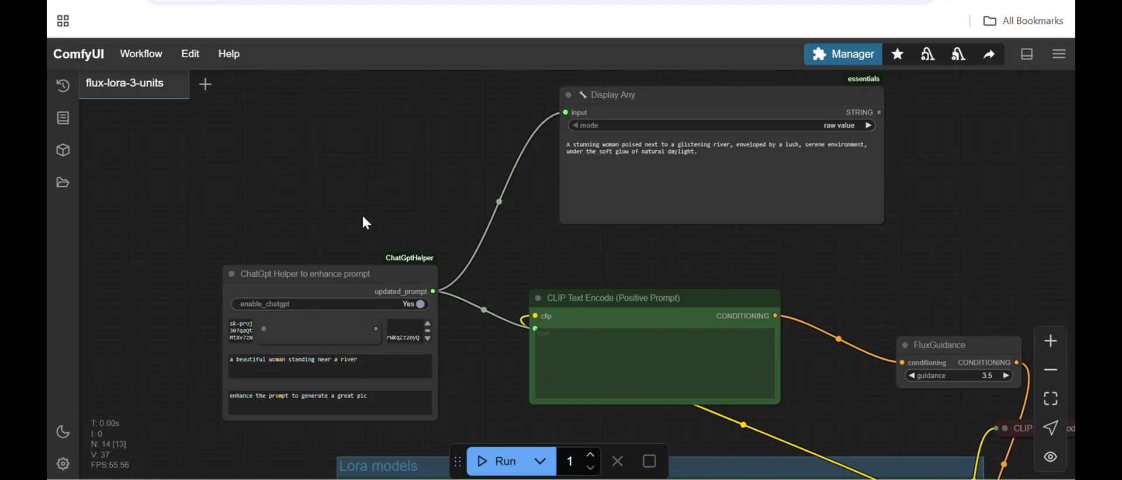
Step: Pan around the canvas to inspect the Lora models group and the prompt helper node
left_click_drag(363, 213, 380, 139)
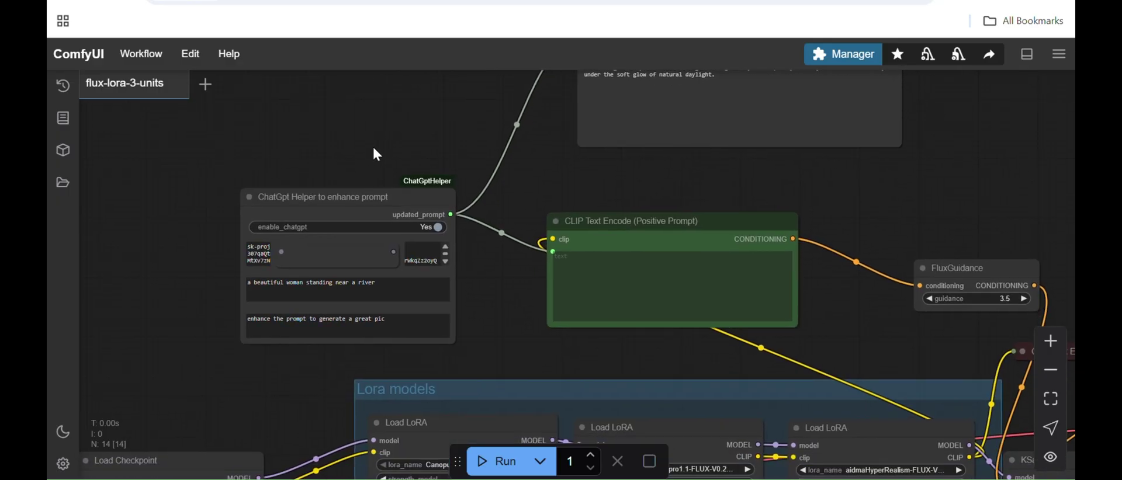
mouse_move(510, 295)
left_mouse_down()
mouse_move(394, 201)
mouse_move(439, 148)
left_mouse_up()
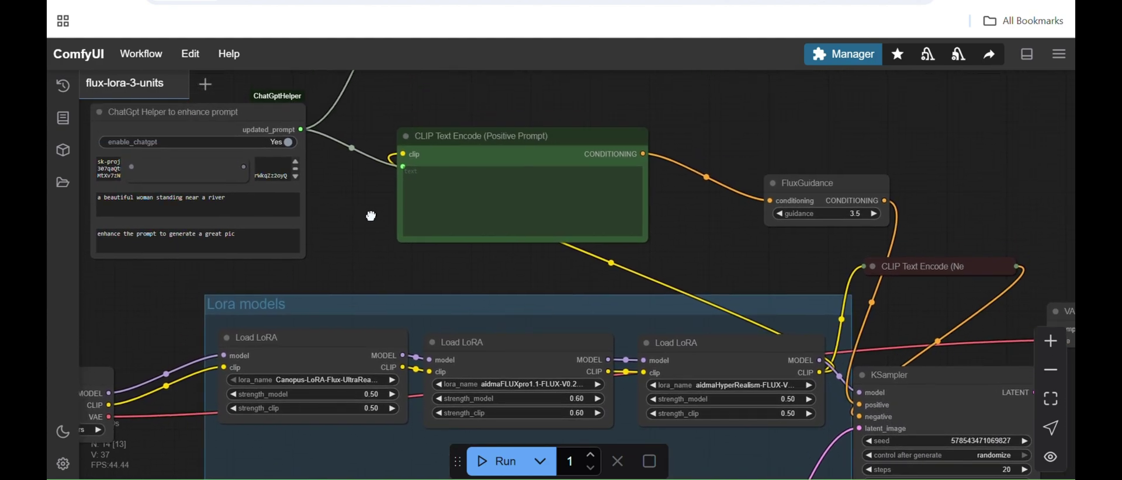
mouse_move(439, 148)
left_mouse_down()
mouse_move(438, 242)
mouse_move(457, 256)
left_mouse_up()
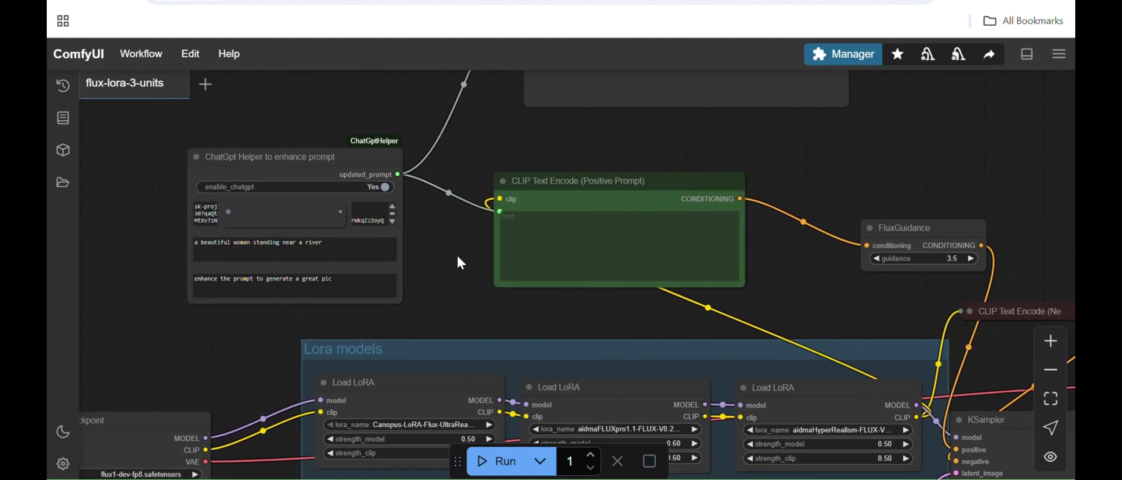
mouse_move(444, 288)
left_mouse_down()
mouse_move(538, 298)
mouse_move(537, 287)
left_mouse_up()
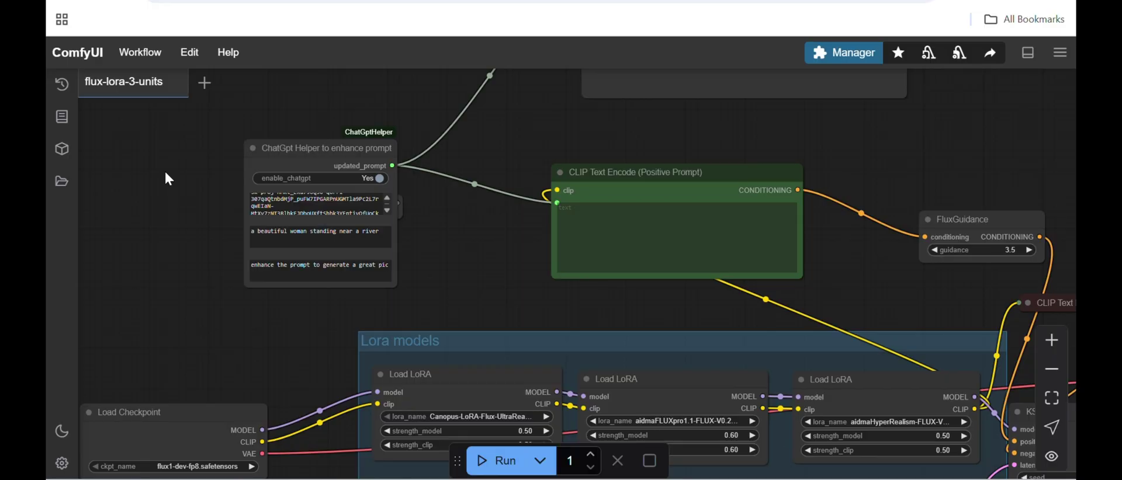
left_click(323, 240)
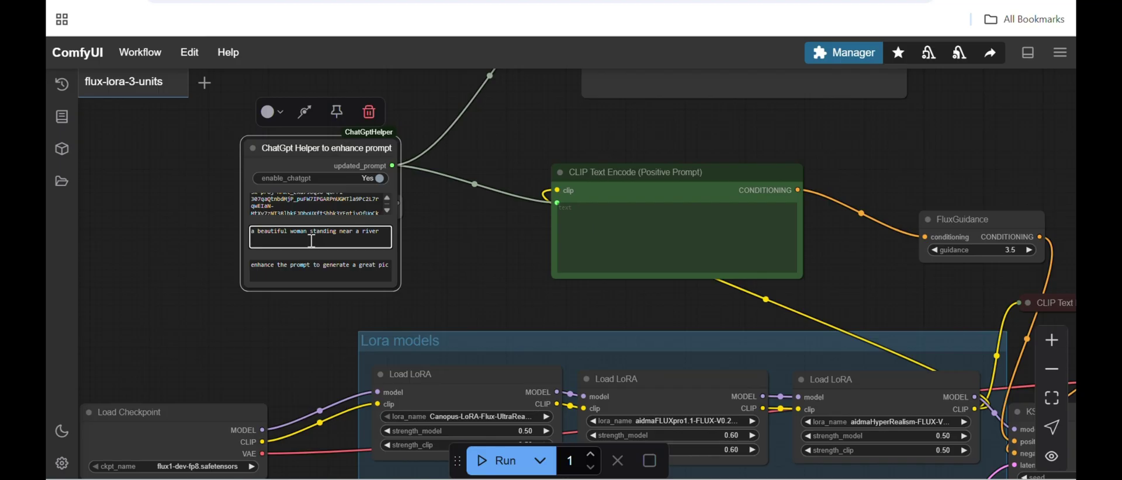
left_click(311, 241)
left_click_drag(454, 215, 434, 246)
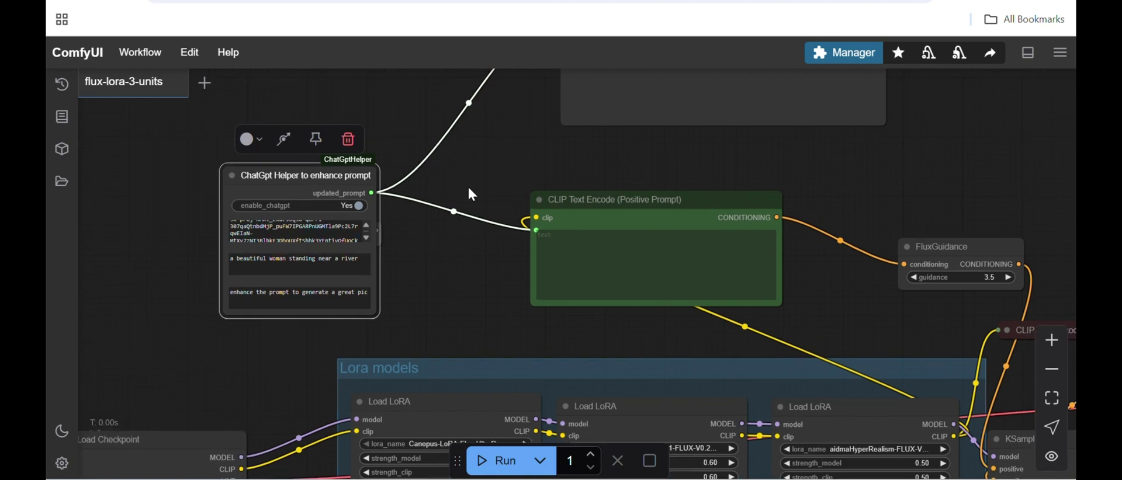
left_click_drag(472, 195, 441, 246)
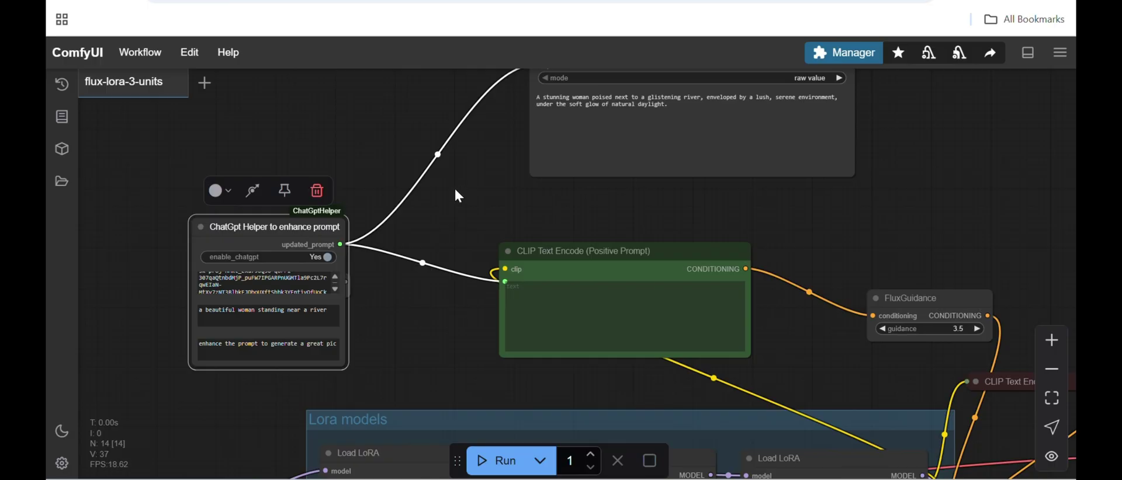
left_click_drag(454, 187, 464, 183)
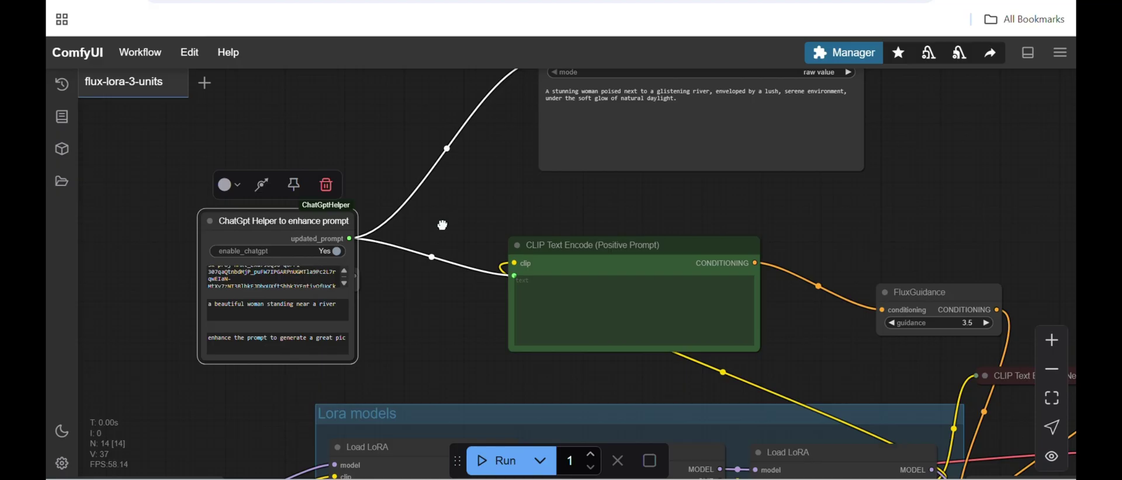
left_click_drag(447, 211, 439, 209)
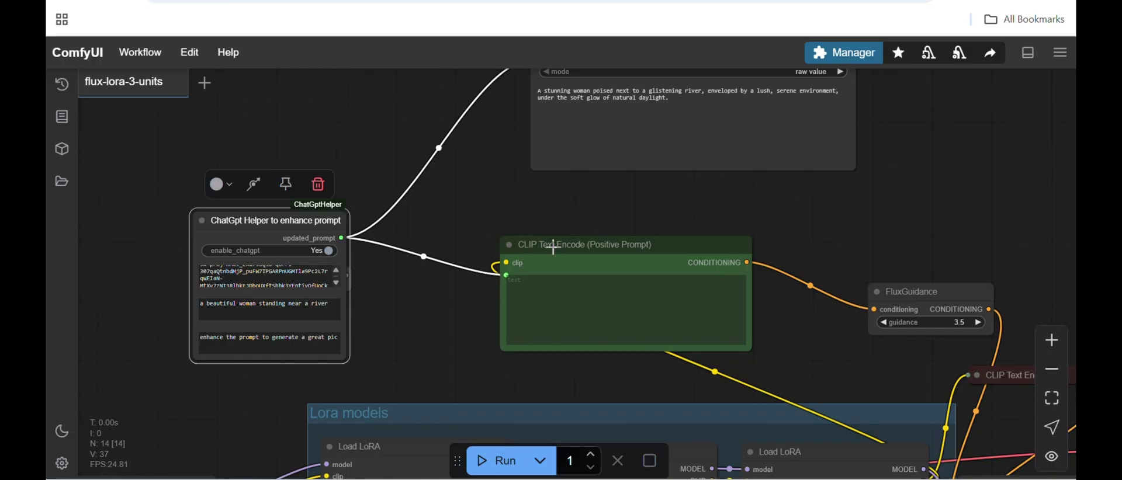
left_click(391, 332)
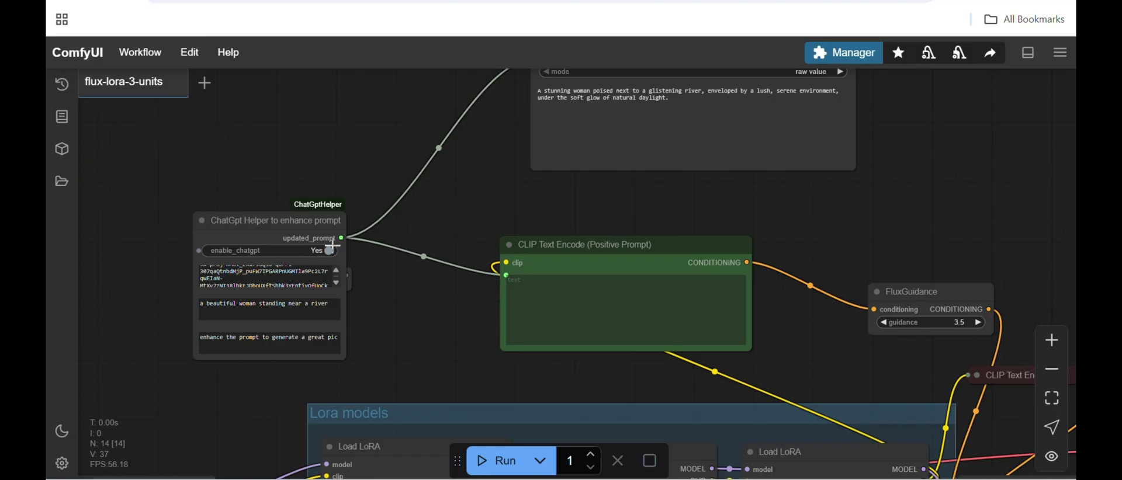
Step: Re-paste the river prompt into the helper node and check its API key and instruction fields
left_click(218, 318)
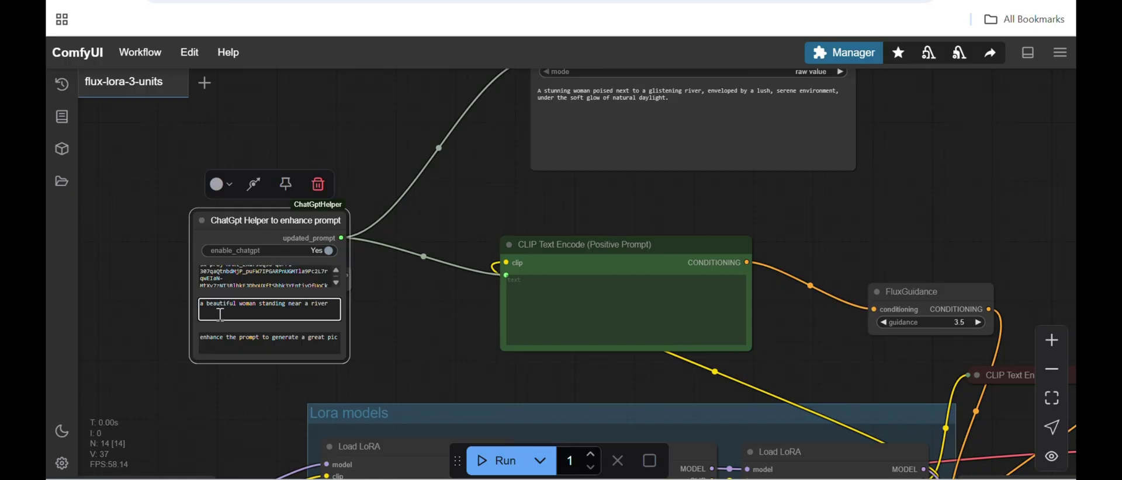
key("ctrl+a")
key("BackSpace")
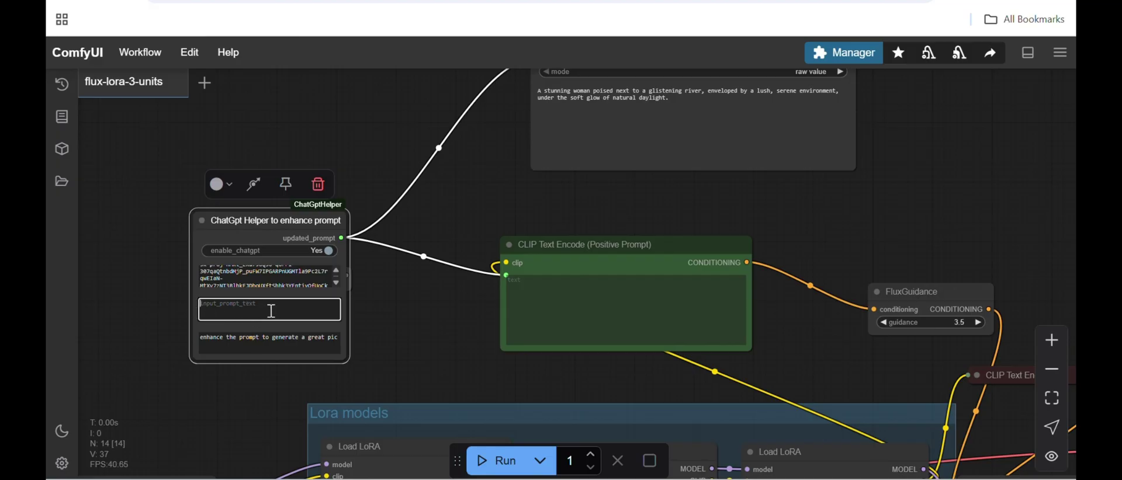
type("a beautiful woman standing near a river")
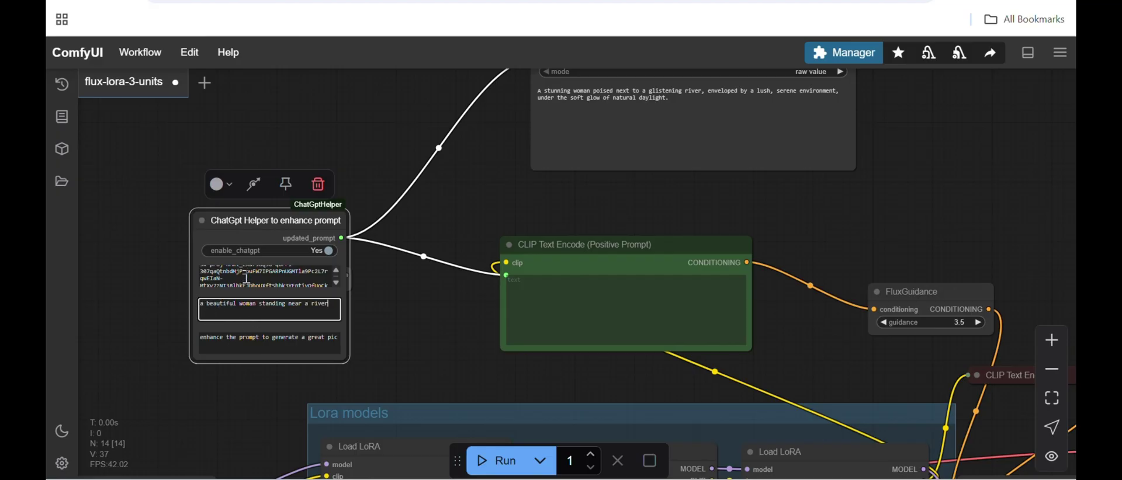
left_click(246, 278)
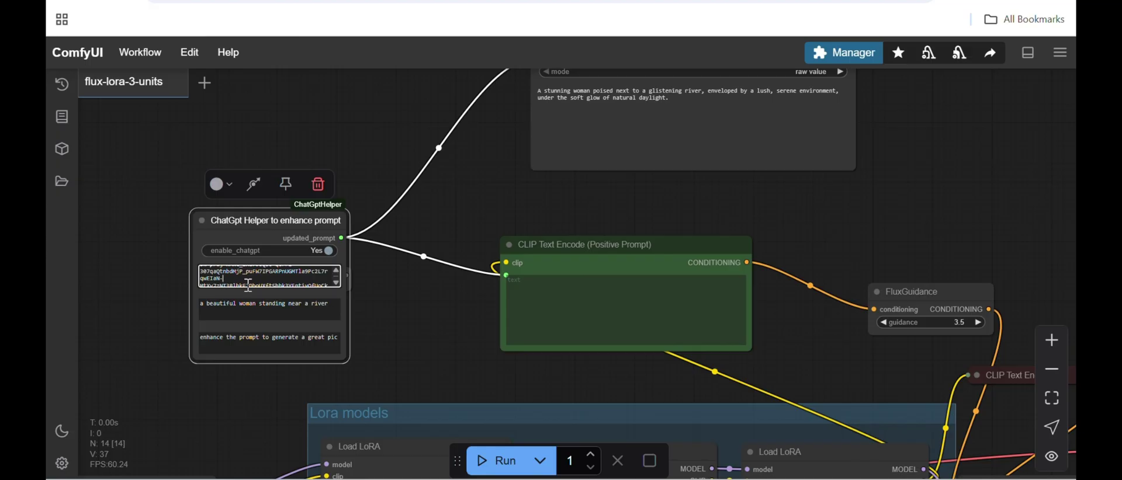
left_click(243, 343)
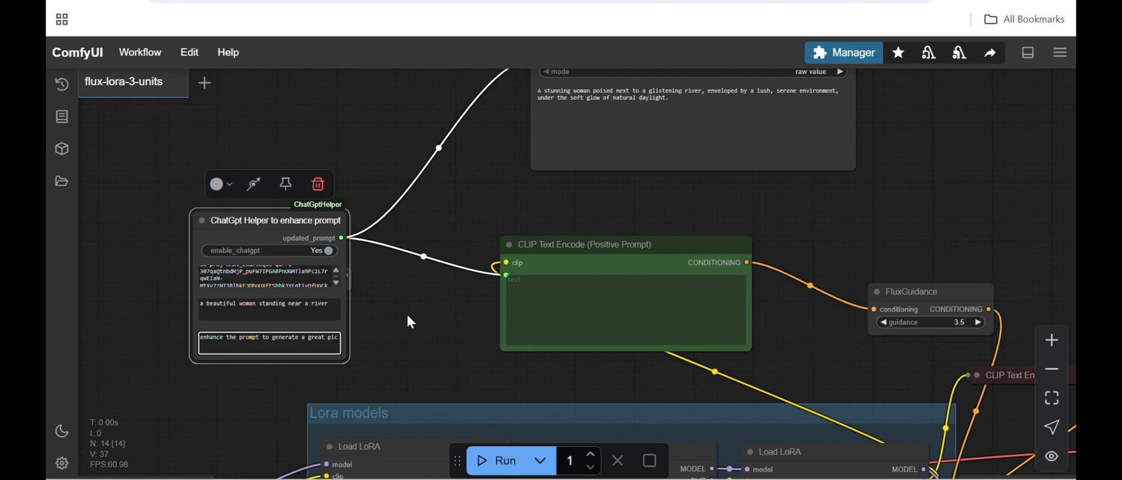
Step: Bring the Display Any node into view and queue the workflow
mouse_move(466, 180)
left_mouse_down()
mouse_move(448, 216)
mouse_move(429, 201)
left_mouse_up()
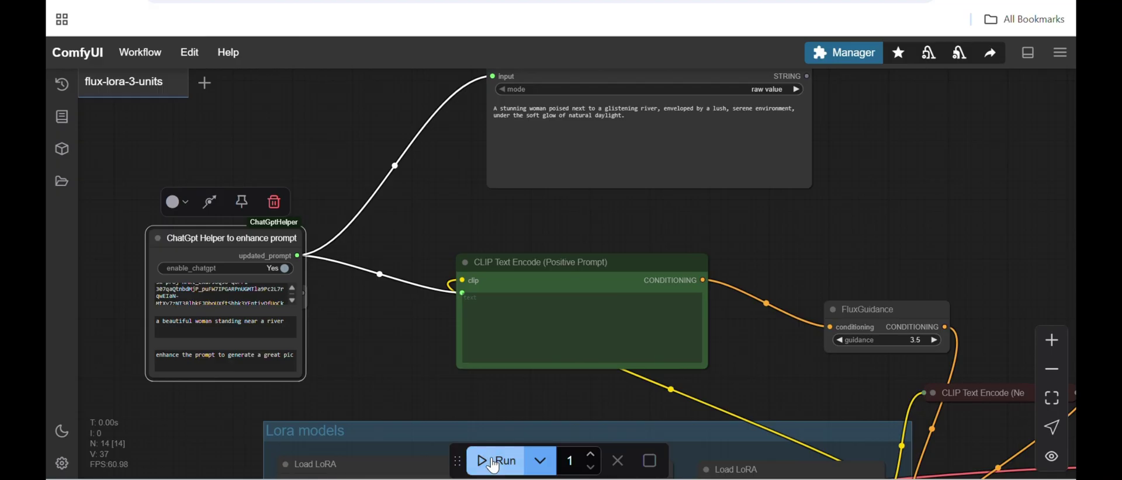
left_click_drag(449, 158, 412, 244)
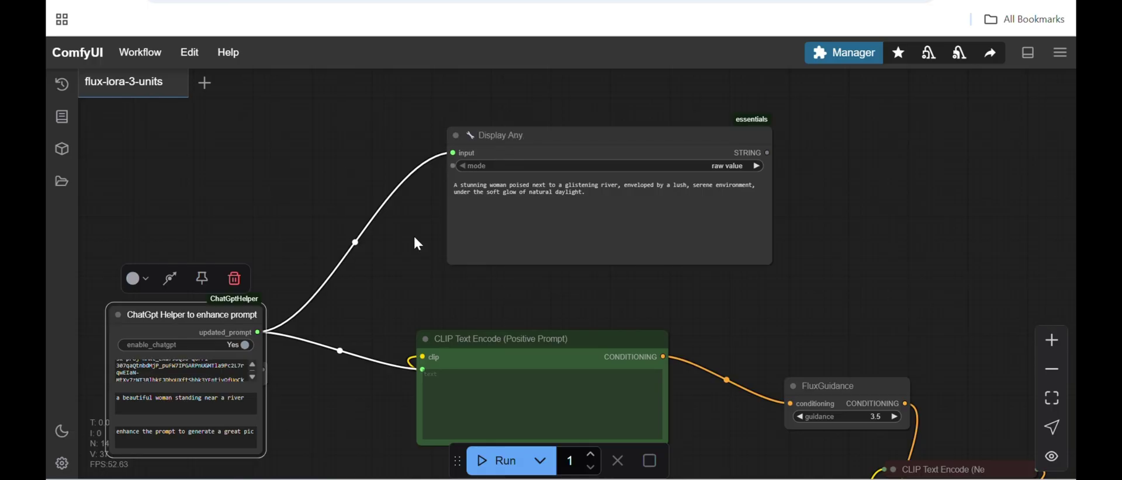
scroll(420, 246, "down", 2)
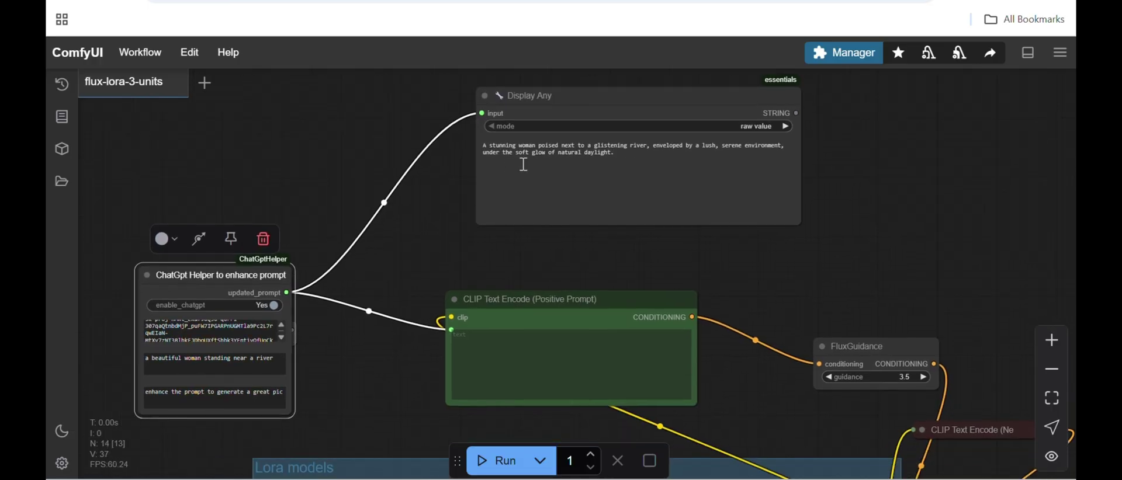
left_click_drag(428, 243, 426, 235)
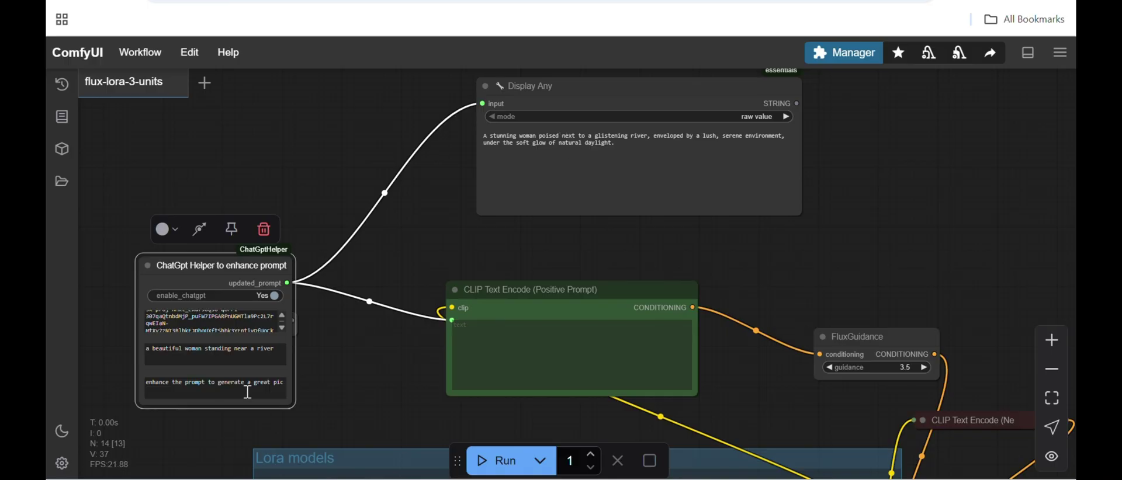
left_click(504, 466)
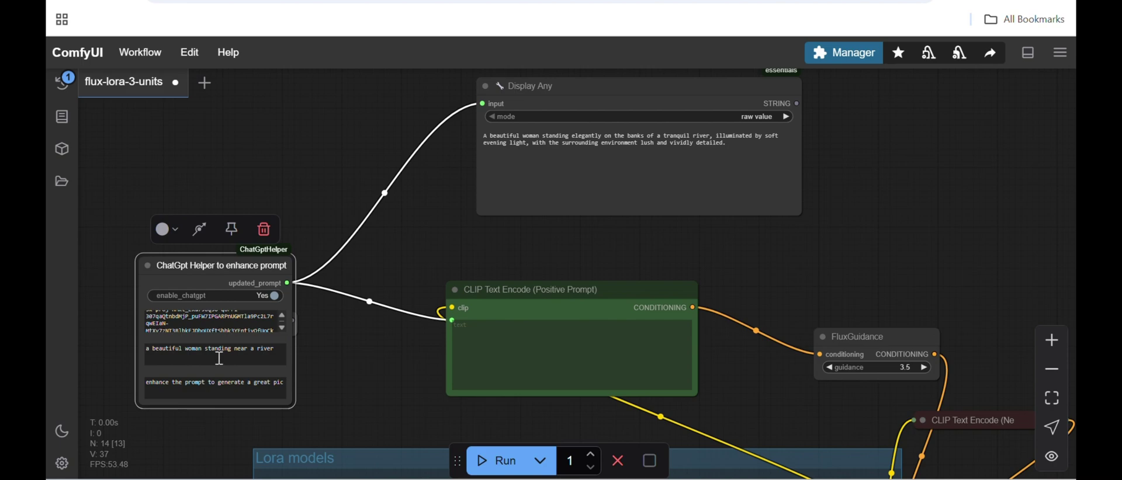
Step: Read the enhanced prompt in Display Any: a woman standing elegantly by a tranquil evening river
left_click(277, 350)
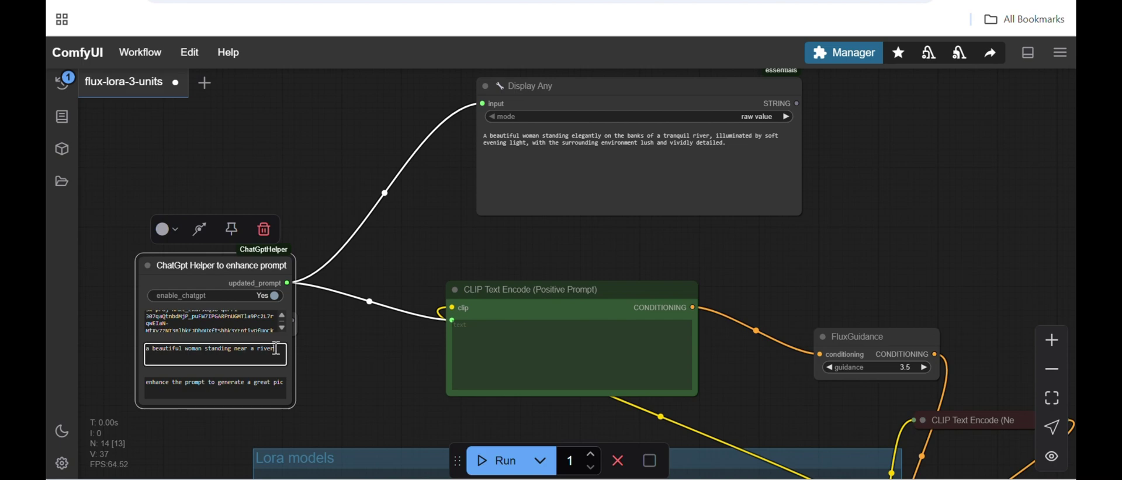
left_click(543, 129)
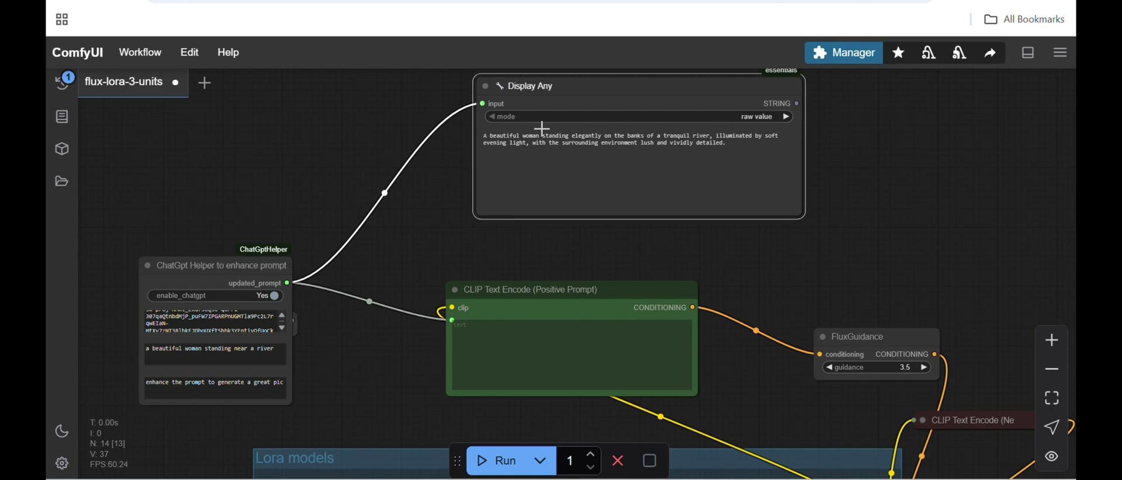
left_click(540, 150)
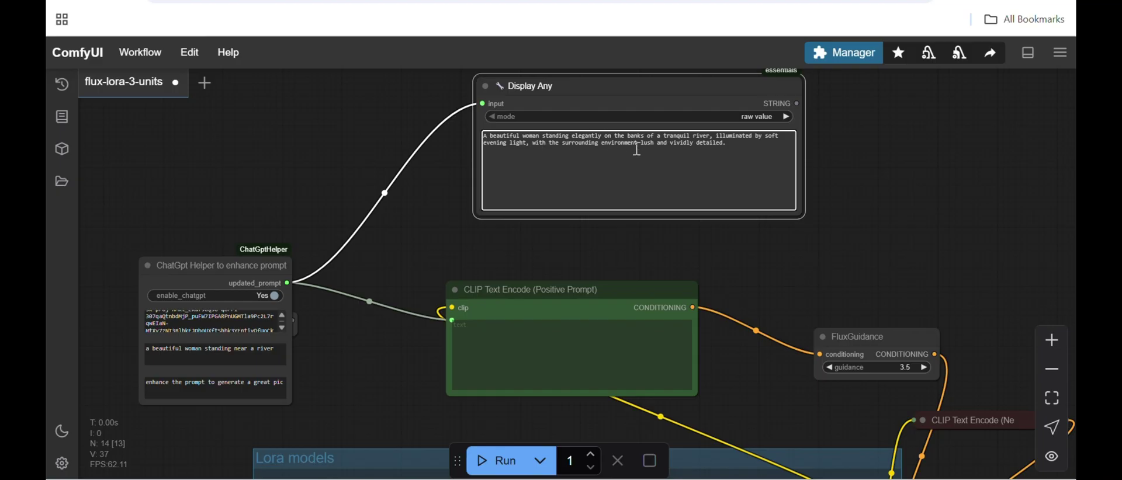
left_click(763, 285)
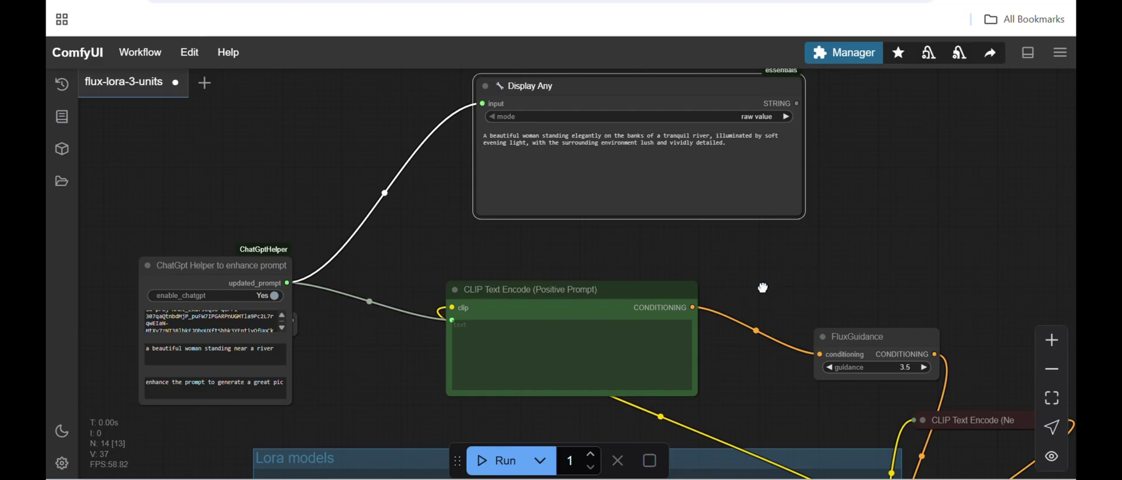
Step: View the generated portrait of a woman beside a tree-lined river at sunset
left_click_drag(725, 279, 547, 219)
left_click_drag(590, 354, 423, 199)
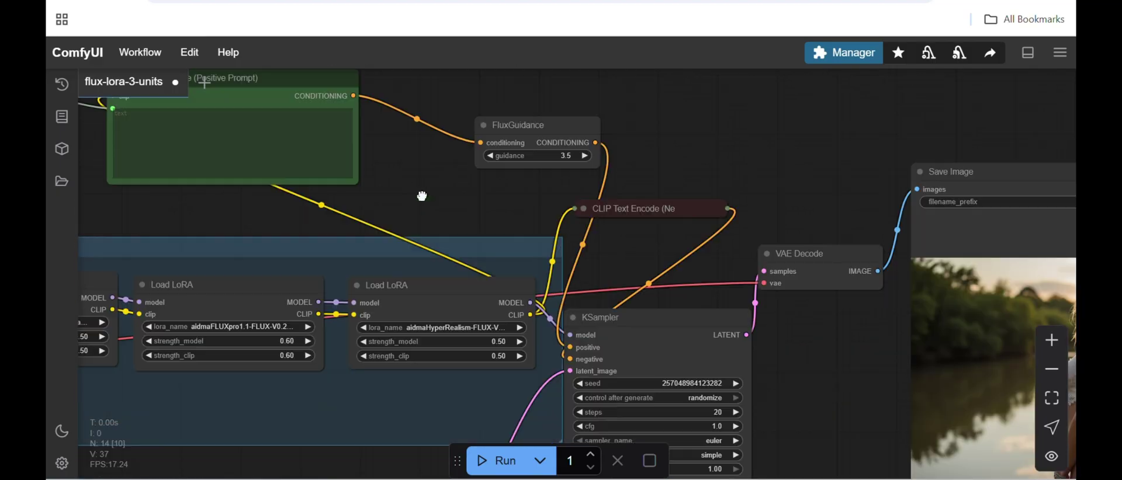
left_click_drag(834, 388, 577, 287)
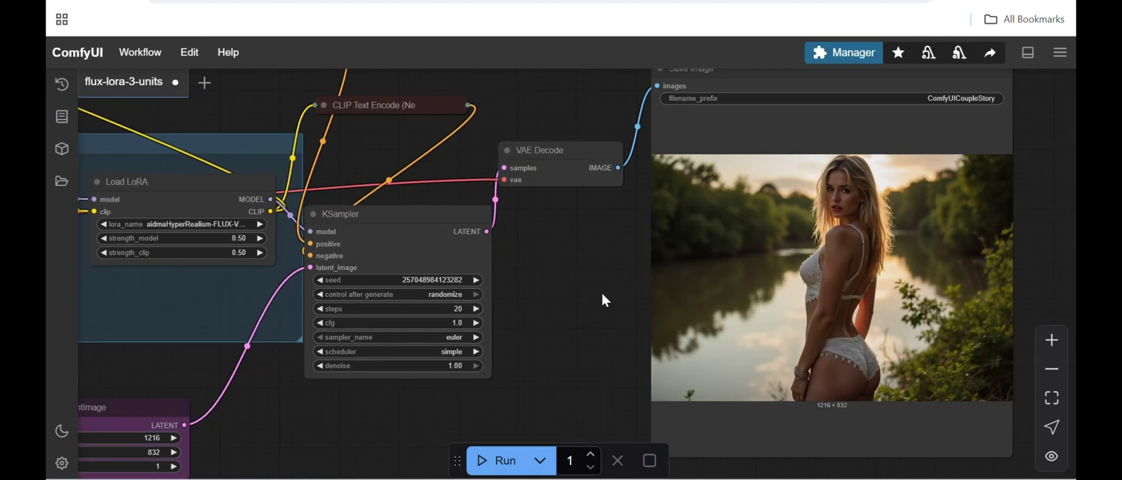
Step: Return to the ChatGpt Helper node and select all of its river prompt text
left_click_drag(557, 277, 864, 436)
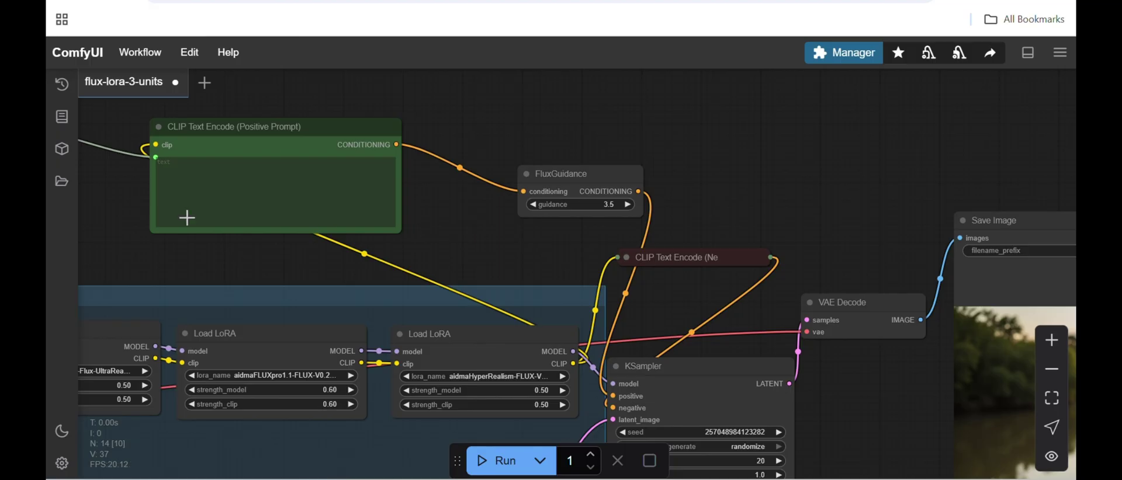
left_click_drag(111, 206, 483, 235)
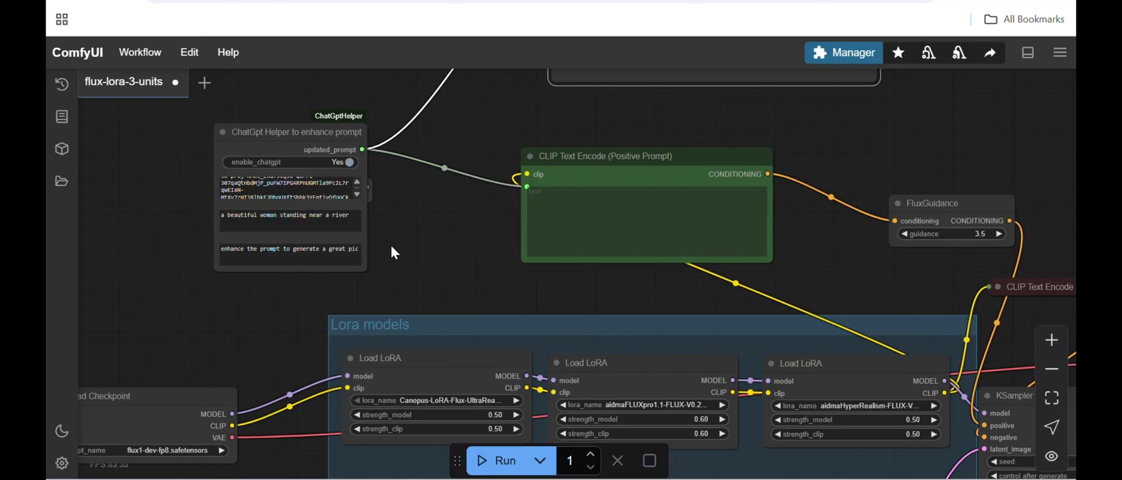
left_click(326, 223)
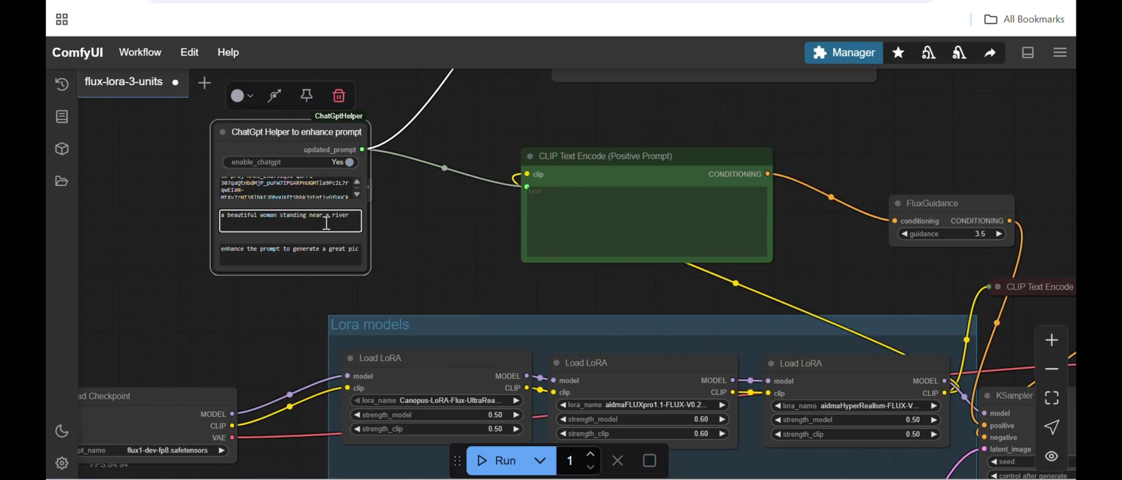
key("ctrl+a")
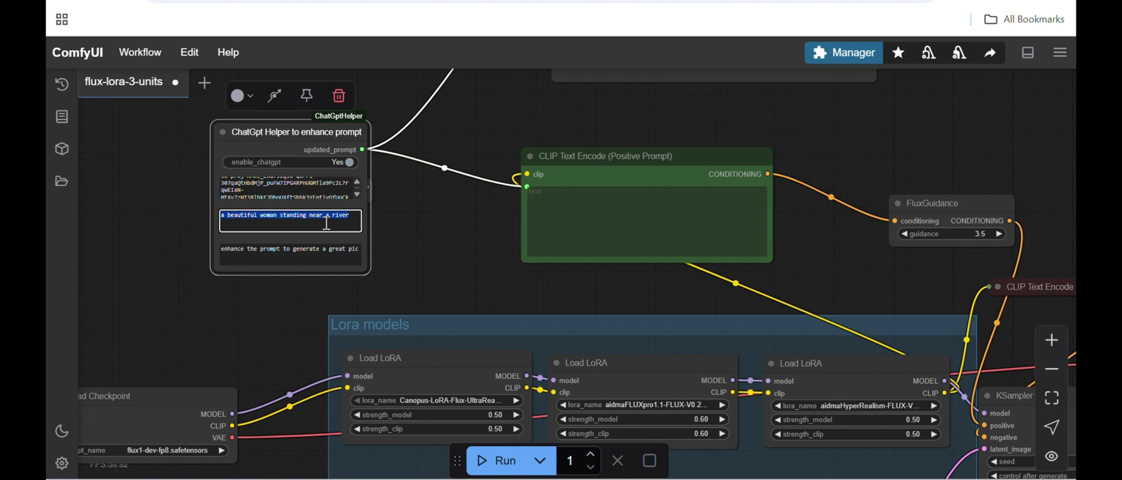
Step: Replace the helper node's prompt with 'an elephant in a jungle'
type("a")
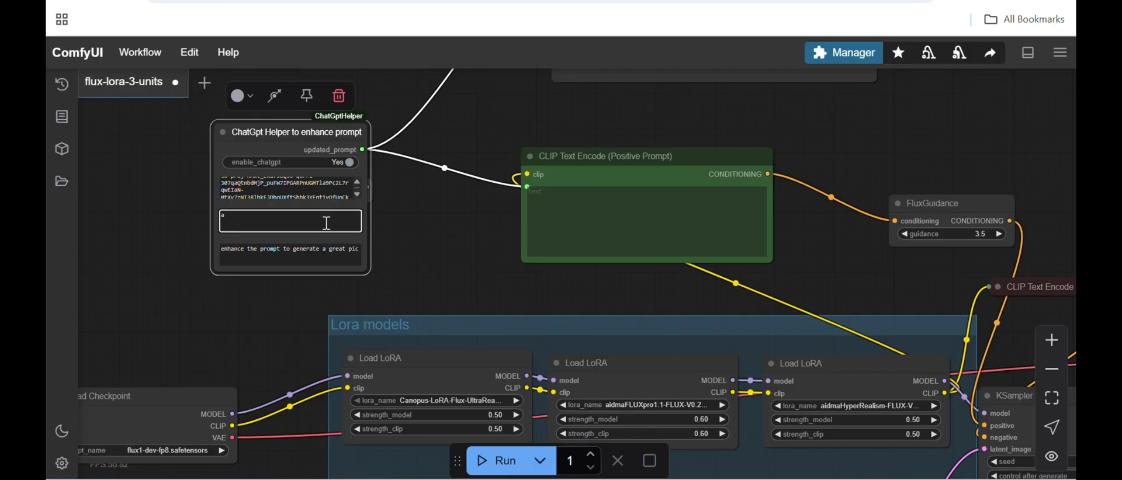
type("n e")
type("lepha")
type("nt ")
type("in a ")
type("jungle")
left_click_drag(423, 256, 388, 251)
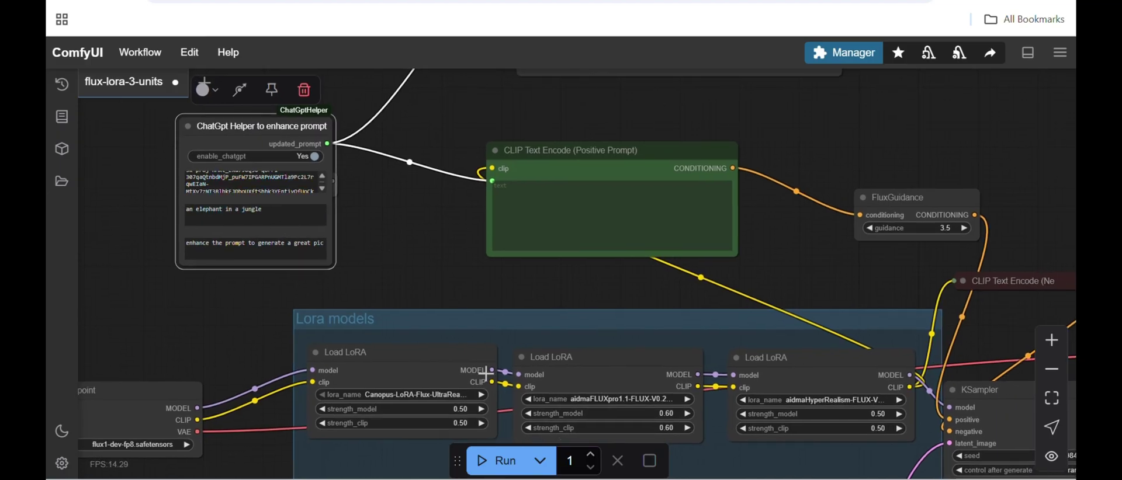
Step: Run the workflow and zoom in on the enhanced prompt about a majestic elephant in a sunlit jungle
left_click(503, 461)
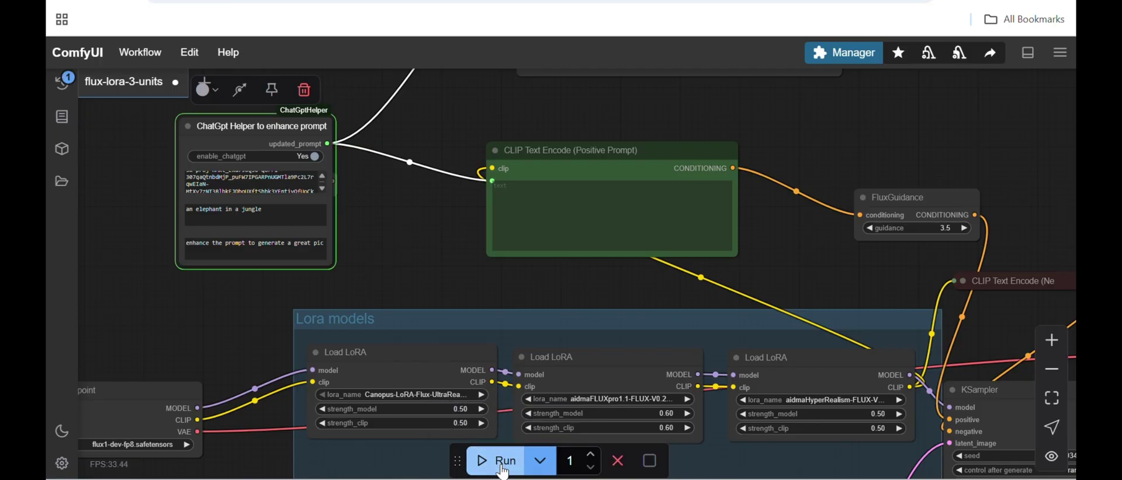
left_click(432, 119)
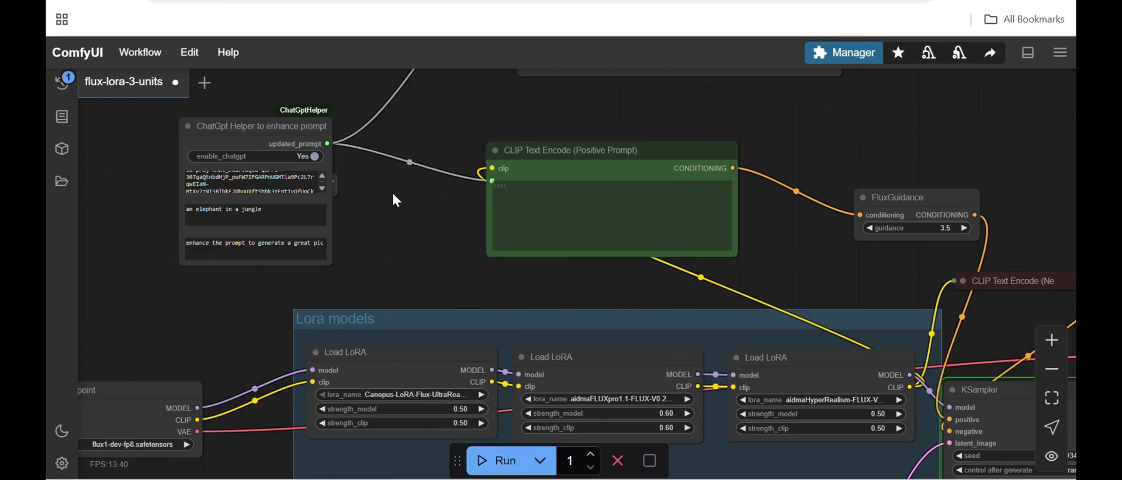
left_click_drag(436, 127, 299, 284)
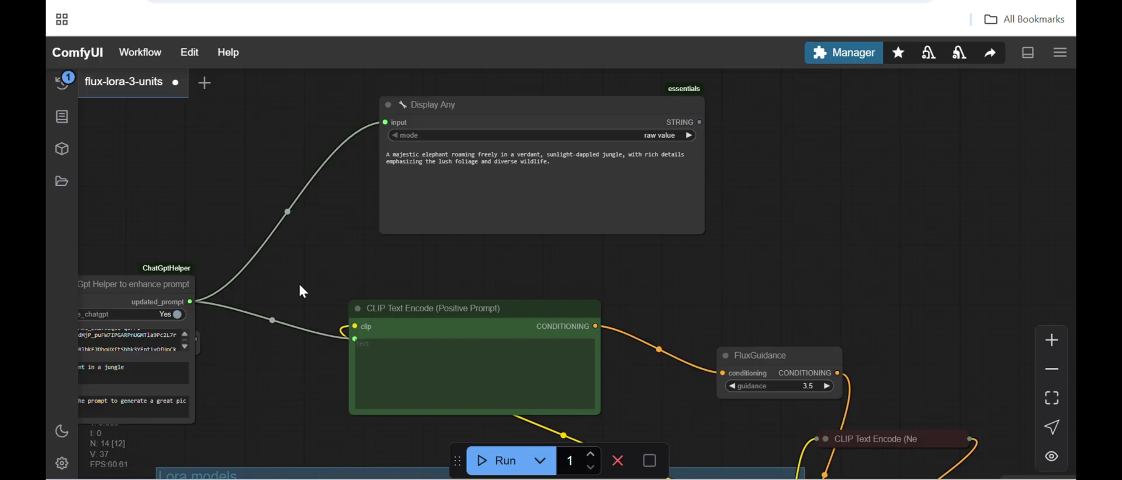
scroll(465, 268, "up", 1)
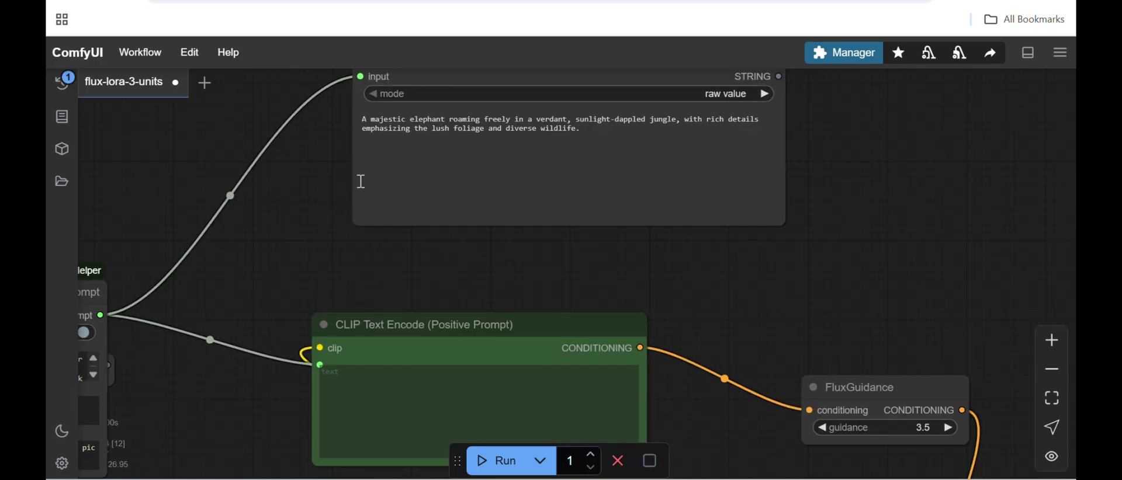
scroll(289, 204, "up", 2)
left_click_drag(275, 227, 273, 230)
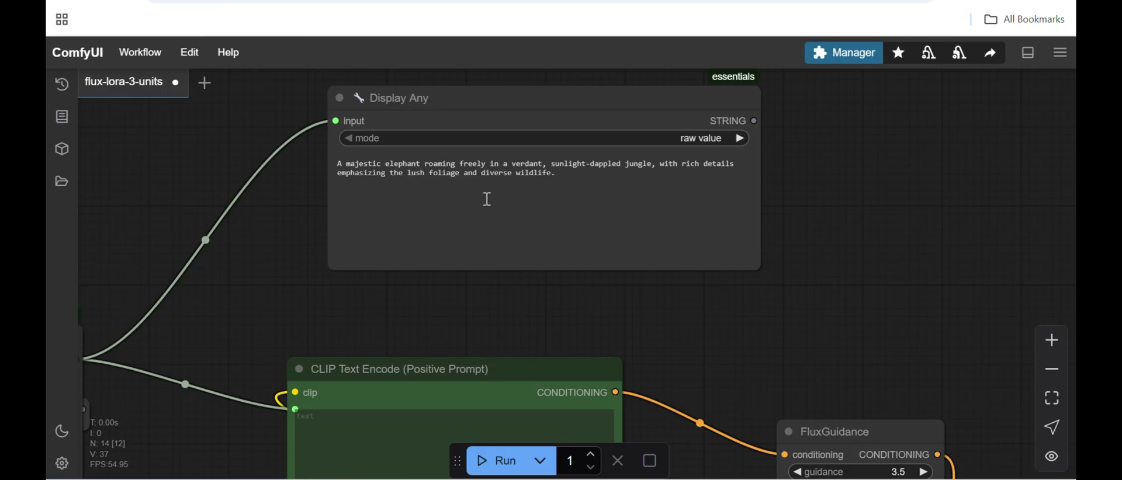
left_click_drag(695, 341, 628, 237)
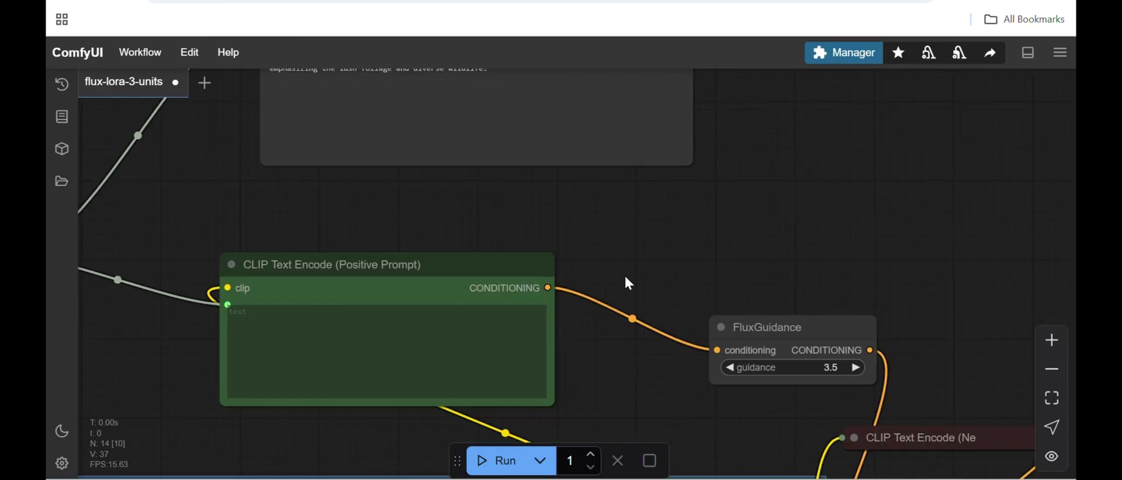
left_click_drag(637, 366, 593, 265)
scroll(593, 264, "down", 3)
scroll(593, 265, "down", 3)
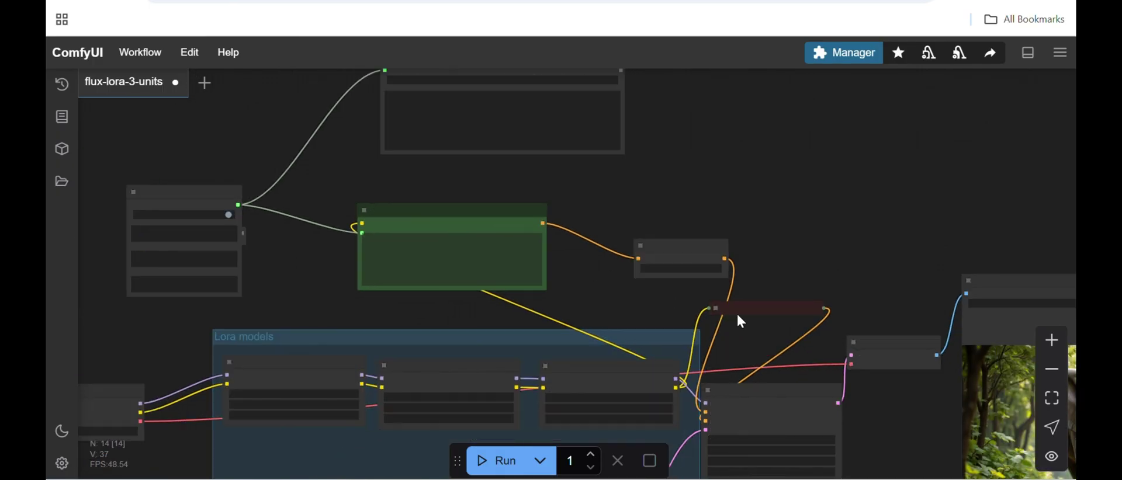
left_click_drag(863, 305, 554, 226)
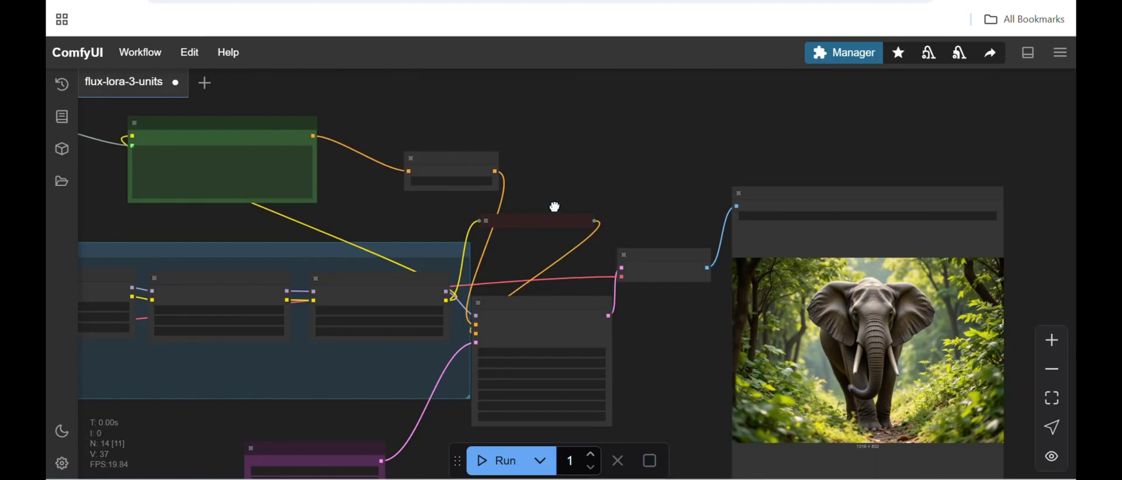
left_click_drag(588, 325, 494, 268)
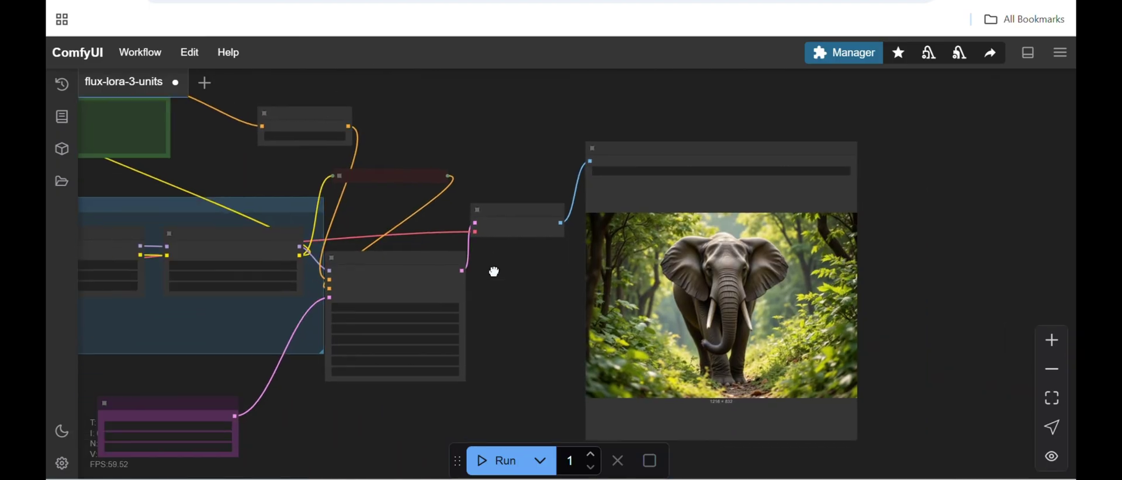
scroll(494, 269, "up", 2)
scroll(493, 269, "up", 1)
scroll(493, 268, "down", 3)
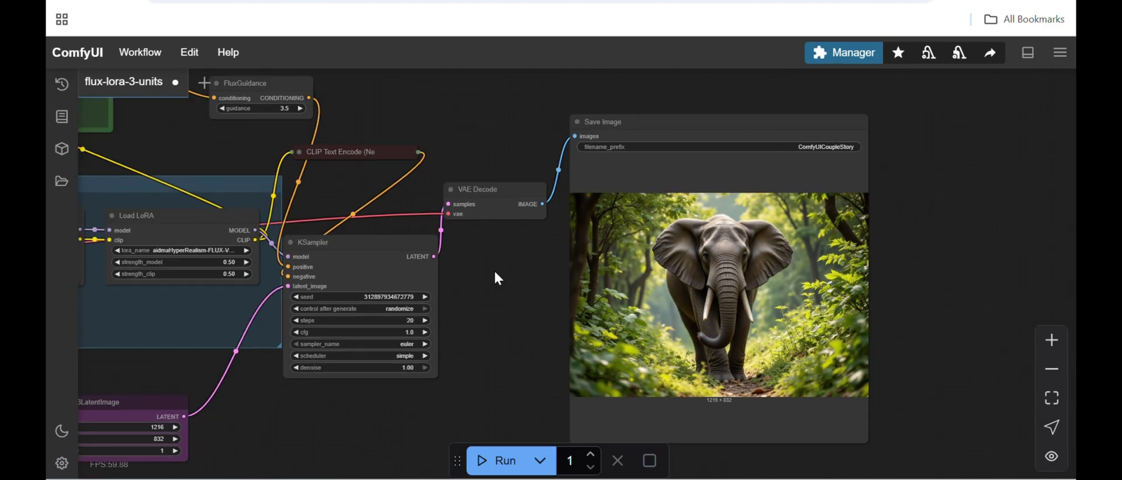
scroll(494, 269, "down", 3)
left_click_drag(281, 166, 556, 198)
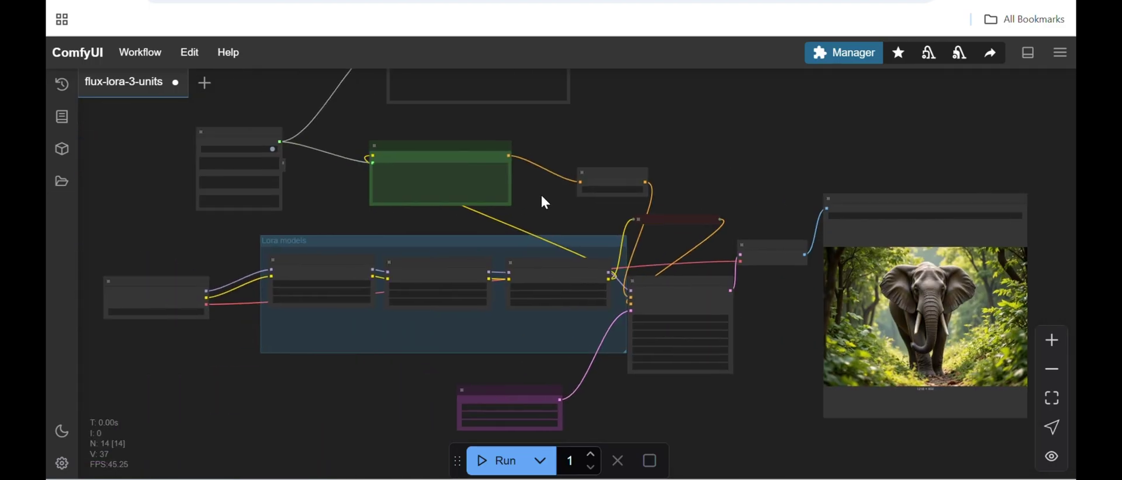
left_click_drag(323, 200, 475, 211)
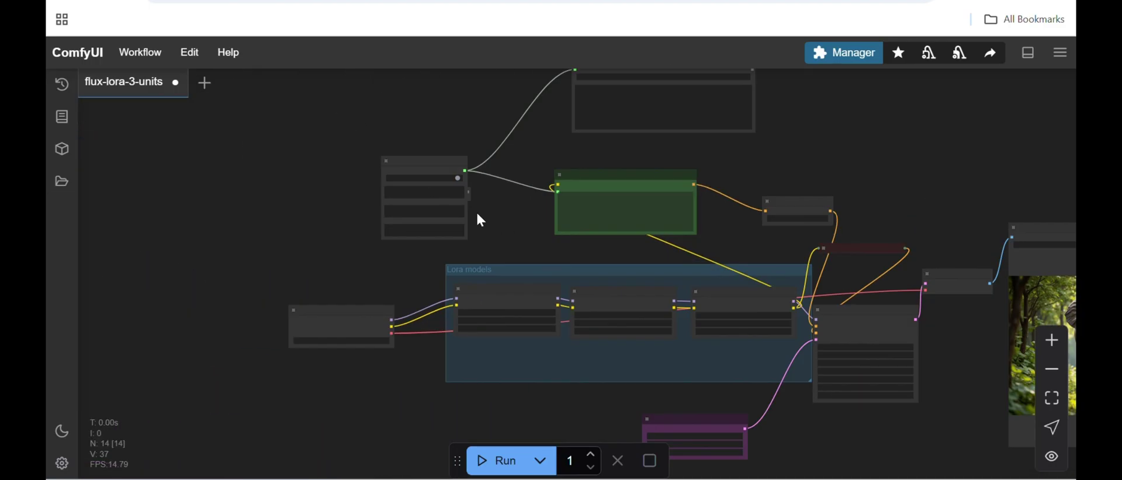
scroll(338, 181, "up", 5)
scroll(338, 183, "up", 1)
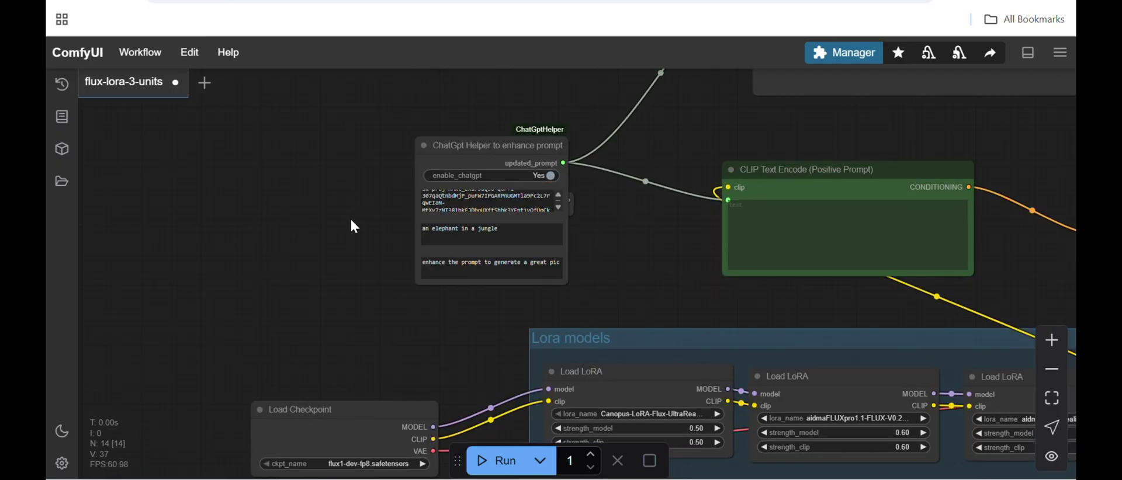
left_click_drag(351, 221, 253, 236)
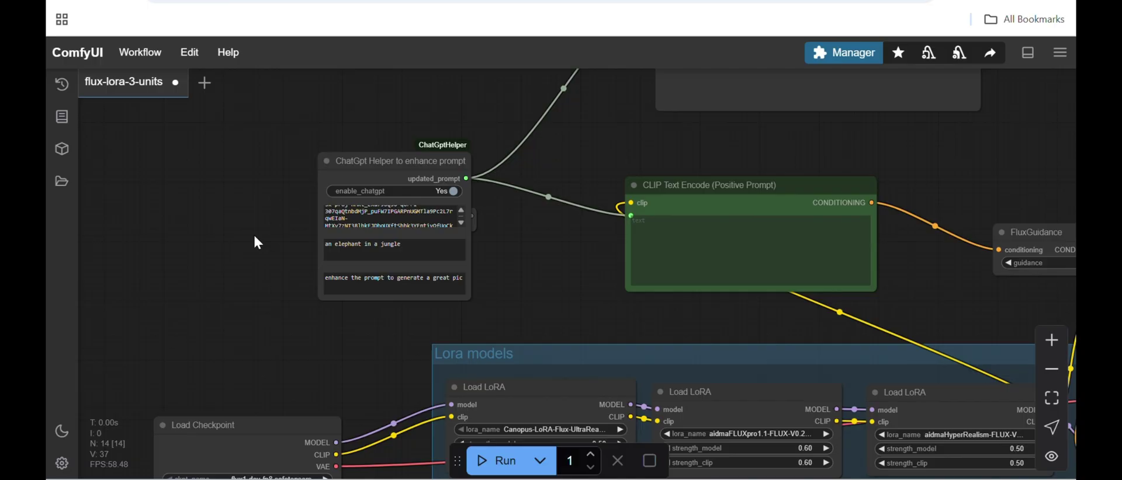
mouse_move(574, 132)
left_mouse_down()
mouse_move(488, 174)
mouse_move(482, 199)
left_mouse_up()
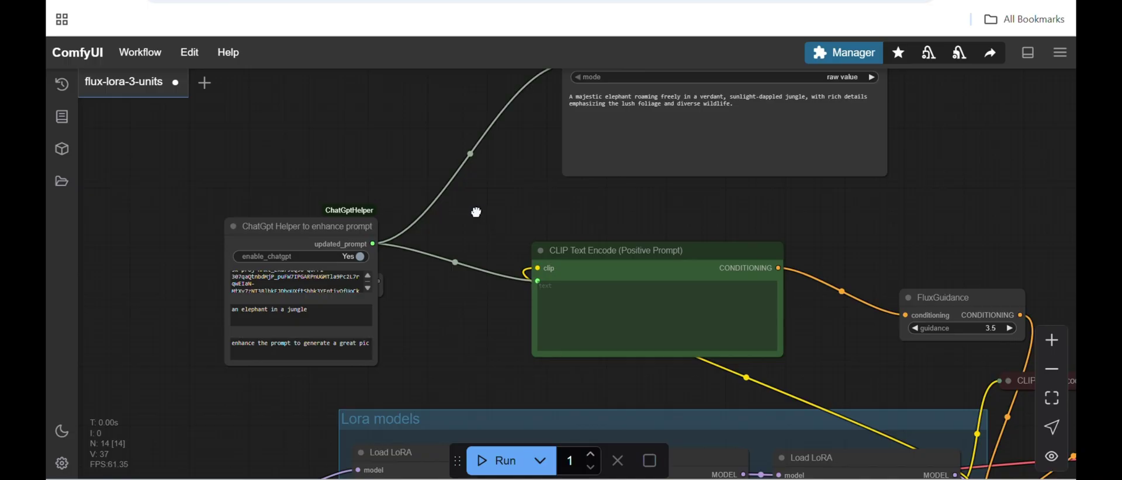
left_click_drag(485, 213, 358, 243)
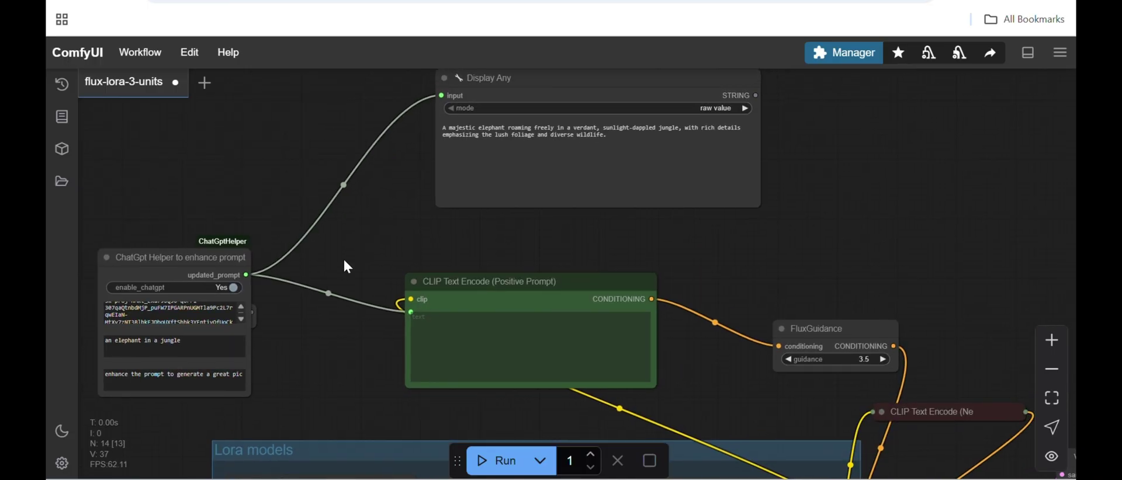
left_click_drag(314, 359, 358, 328)
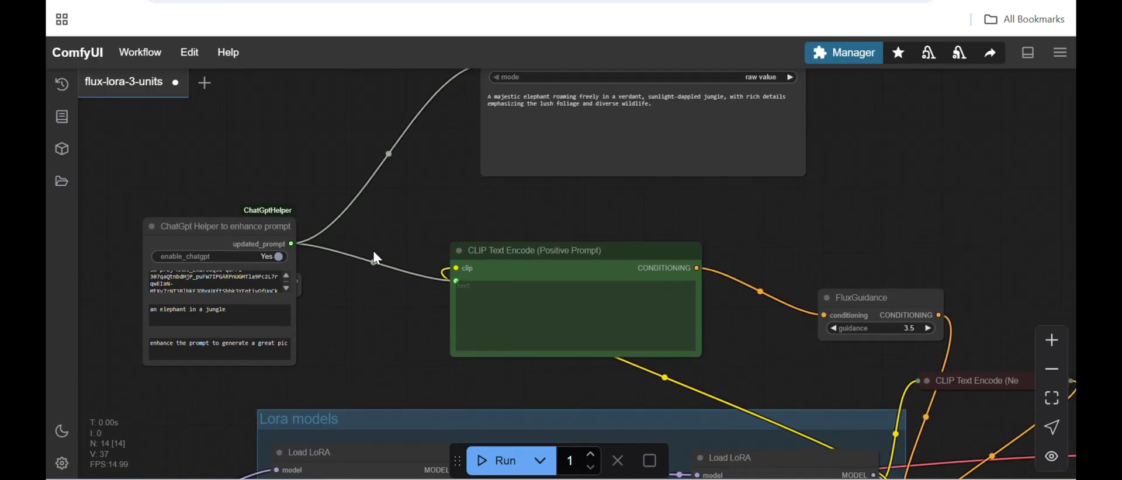
left_click_drag(374, 247, 380, 264)
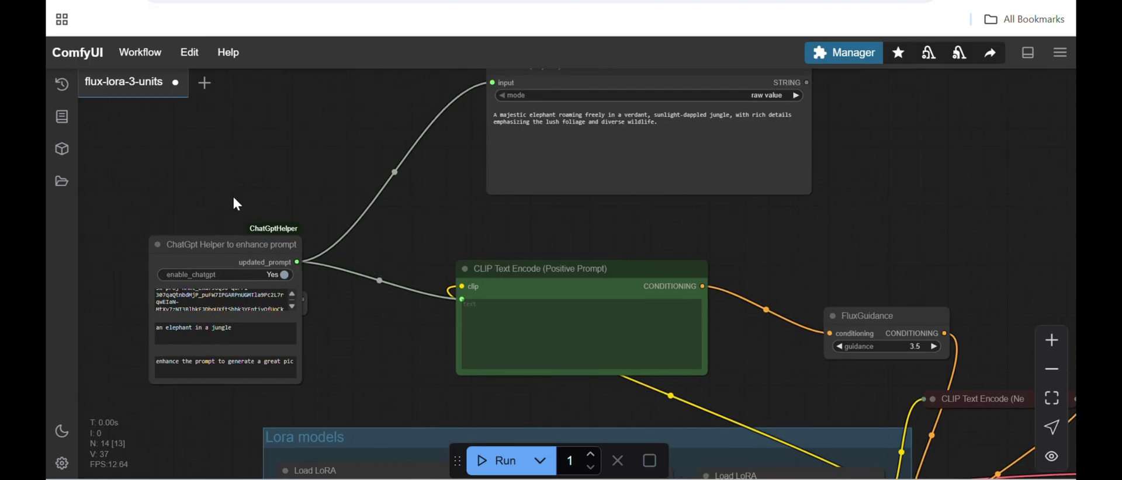
mouse_move(234, 167)
left_mouse_down()
mouse_move(266, 156)
mouse_move(312, 170)
left_mouse_up()
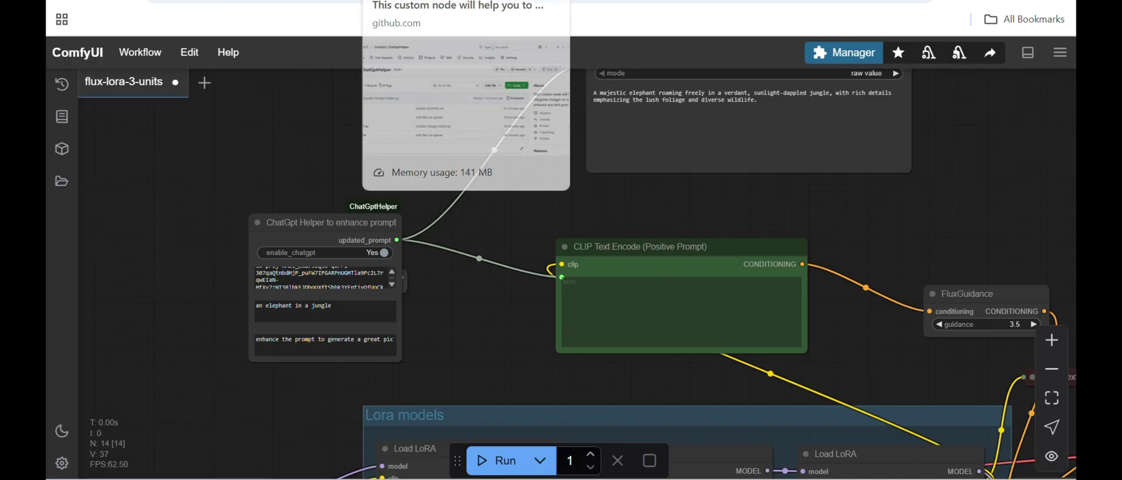
Step: Switch to the browser tab showing the ComfyUI_ChatGptHelper GitHub repository
left_click(409, 1)
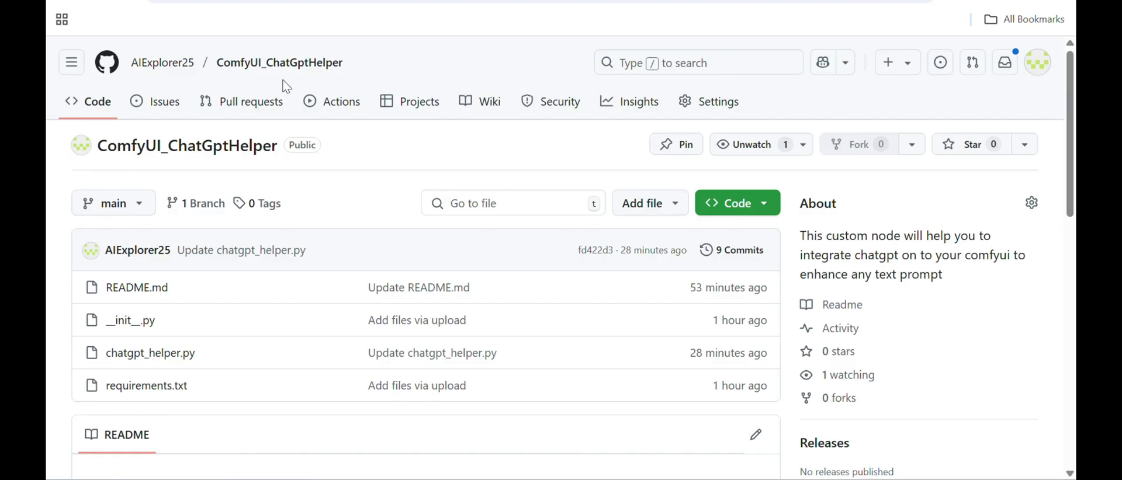
Step: Scroll down to the README Installation section and highlight the git clone line
scroll(49, 307, "down", 2)
scroll(50, 307, "down", 3)
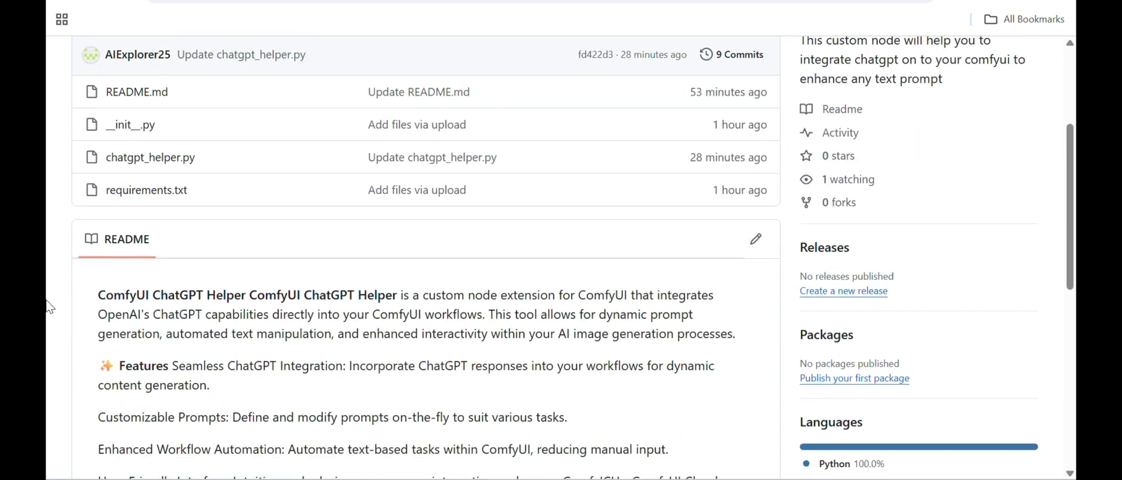
scroll(49, 307, "down", 2)
scroll(49, 307, "down", 1)
scroll(47, 305, "down", 3)
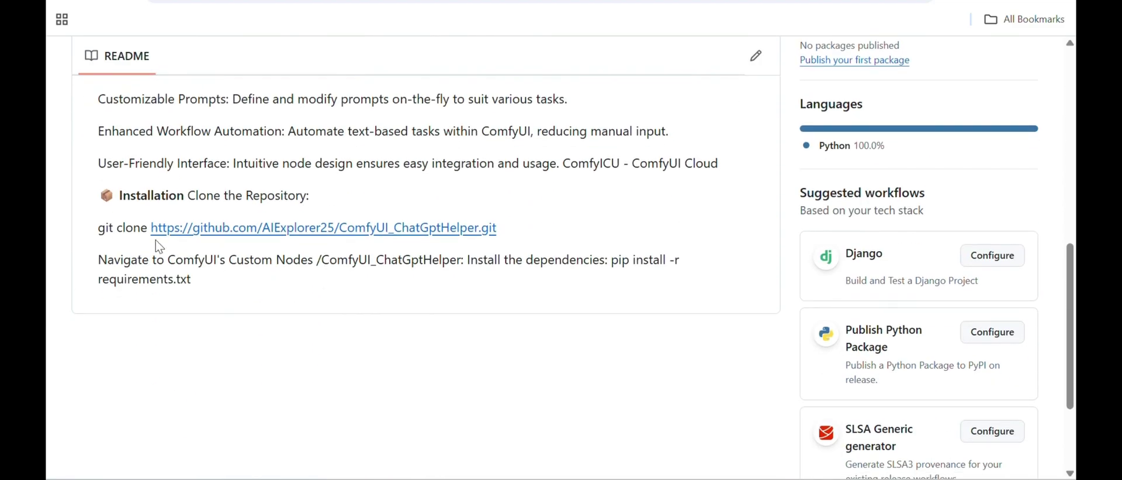
left_click_drag(100, 227, 498, 228)
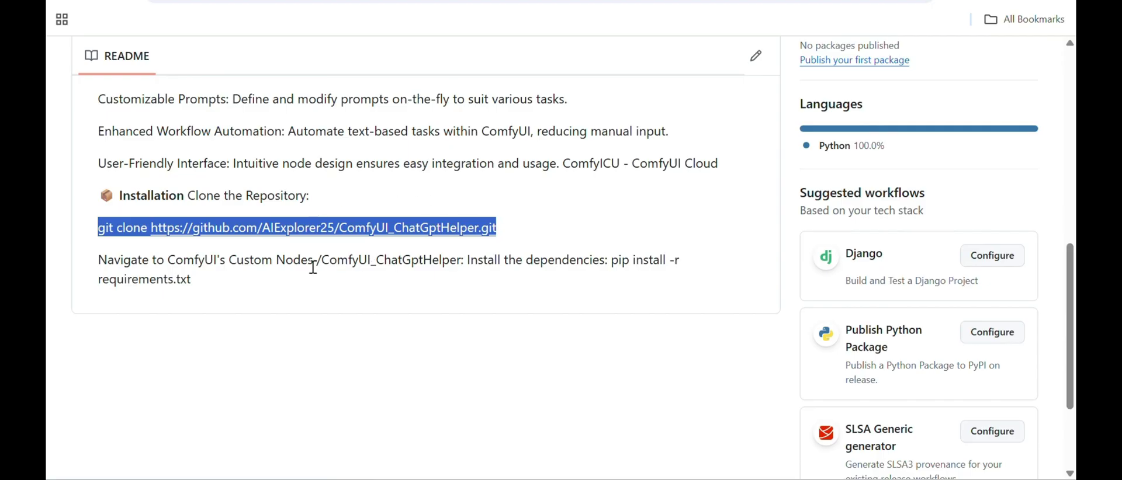
Step: Highlight the Custom Nodes folder mention, clear the highlight and scroll back up
left_click_drag(313, 261, 250, 275)
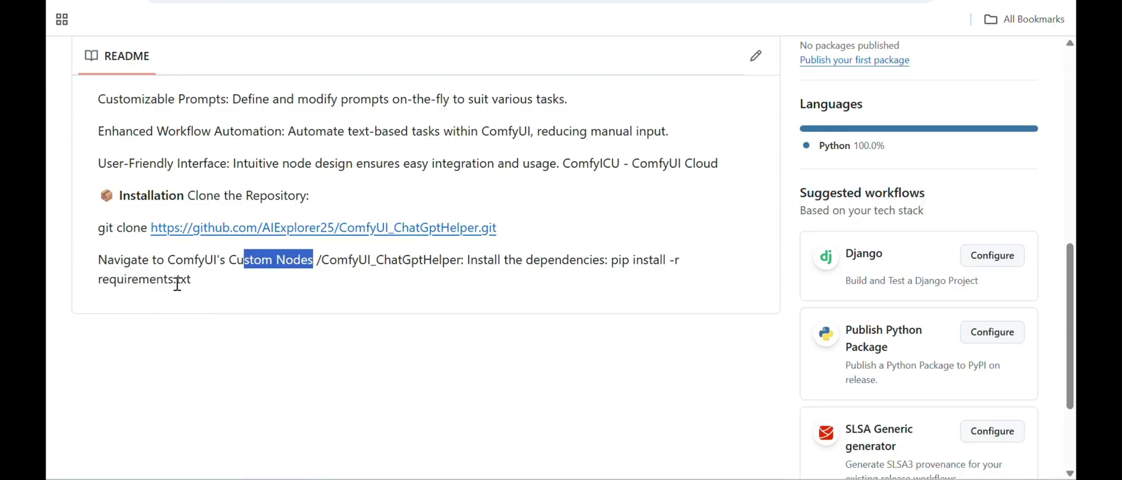
left_click_drag(174, 281, 119, 281)
left_click(242, 266)
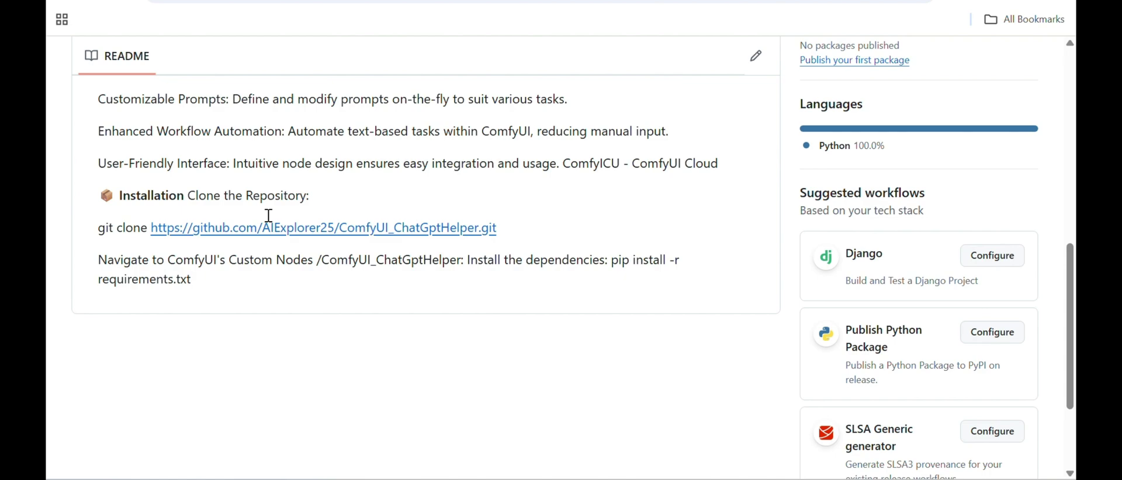
scroll(333, 193, "up", 5)
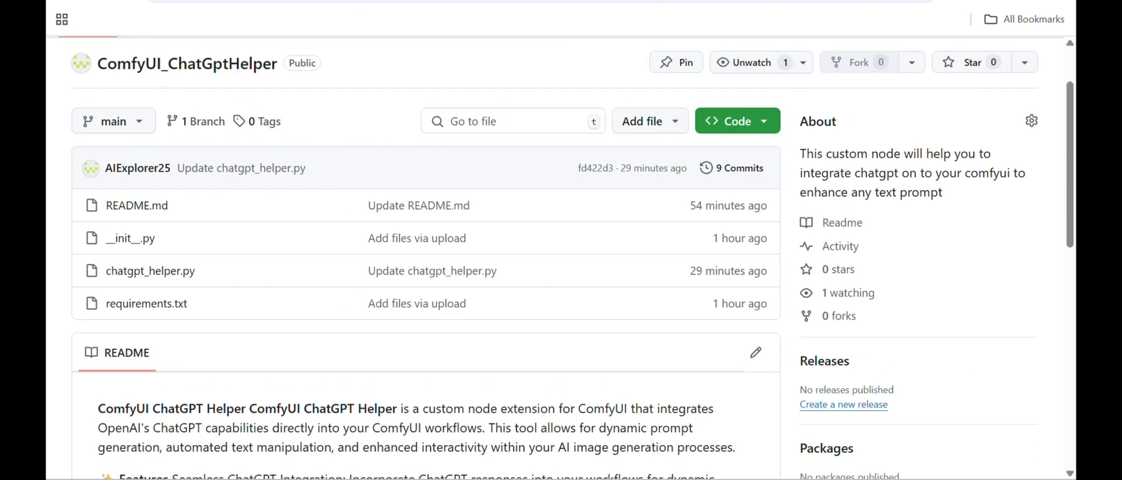